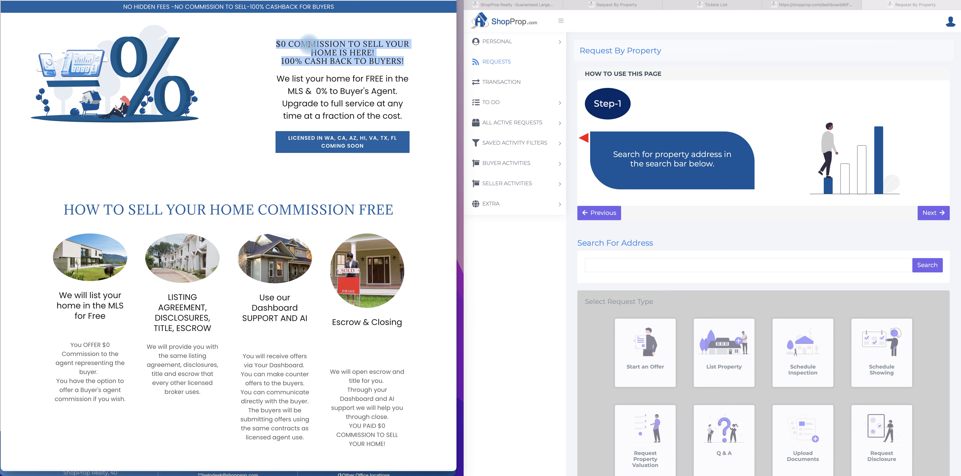
Bring up the ShopProp home page in both the seller's and the buyer's browser windows.
{"action": "left_click", "coordinate": [309, 44]}
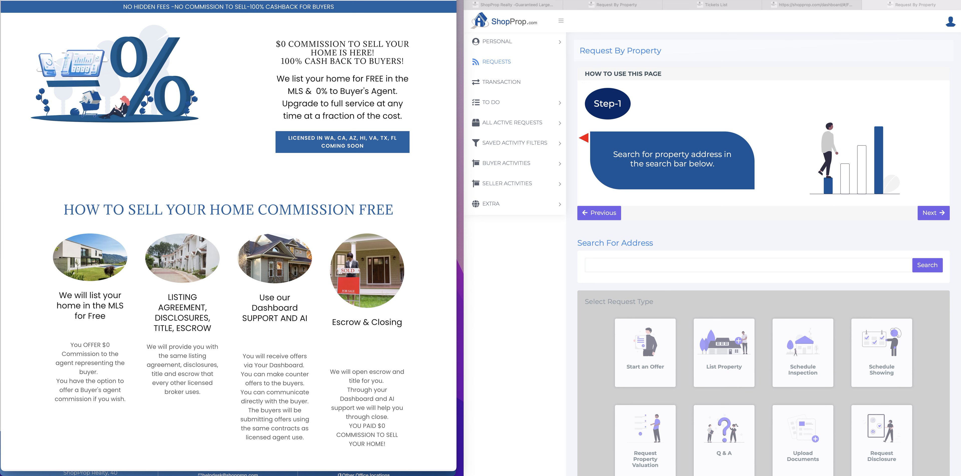
{"action": "left_click", "coordinate": [15, 0]}
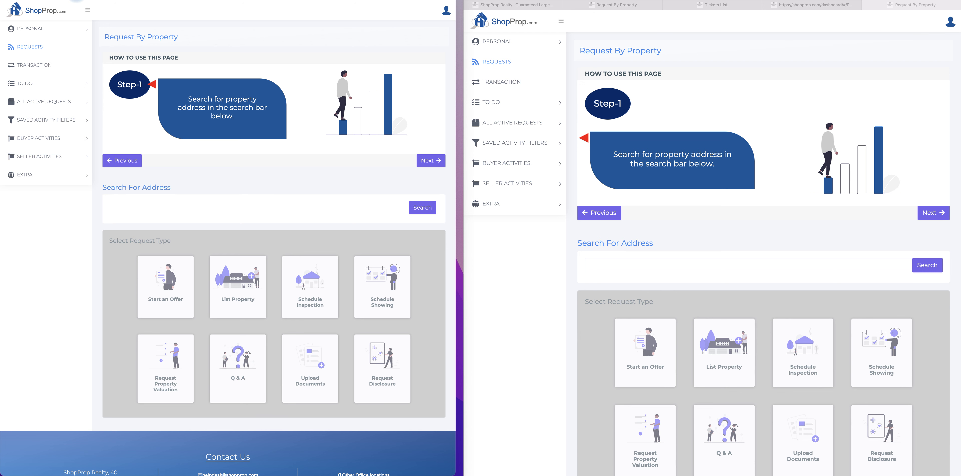
{"action": "left_click", "coordinate": [77, 0]}
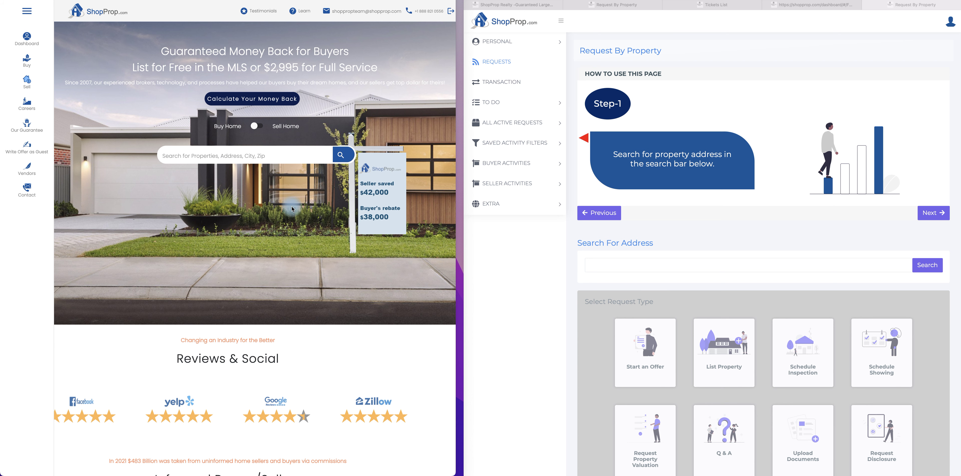
{"action": "left_click", "coordinate": [537, 5]}
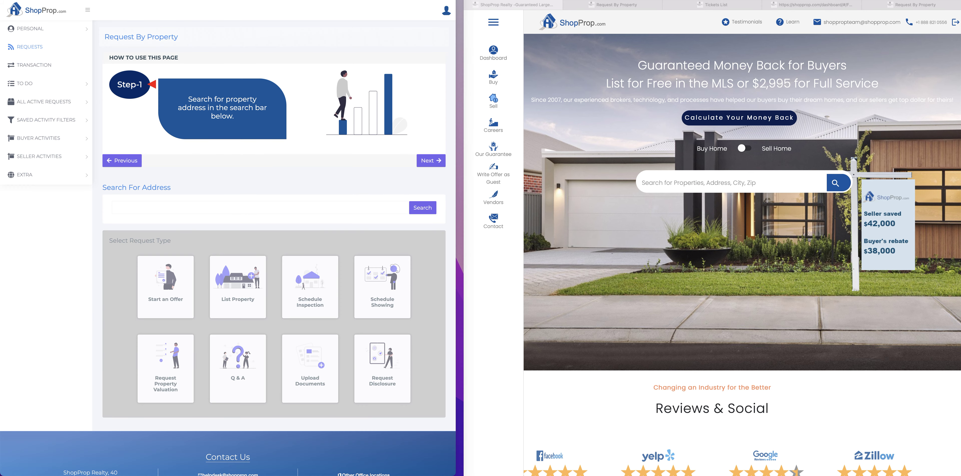
{"action": "left_click", "coordinate": [258, 219]}
{"action": "left_click", "coordinate": [190, 0]}
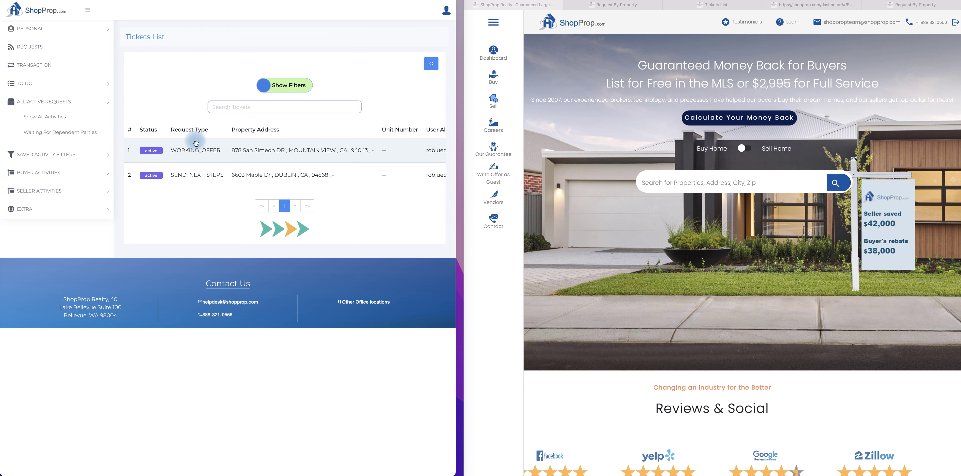
{"action": "left_click", "coordinate": [56, 0]}
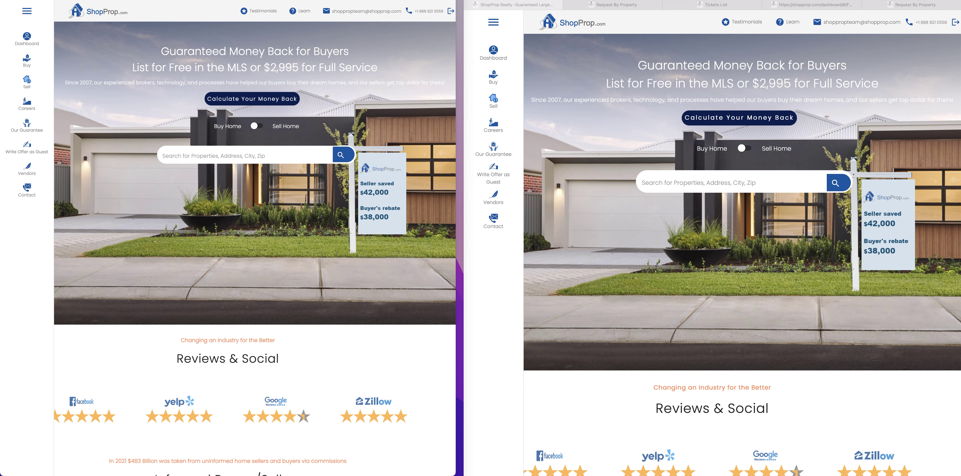
{"action": "left_click", "coordinate": [190, 1]}
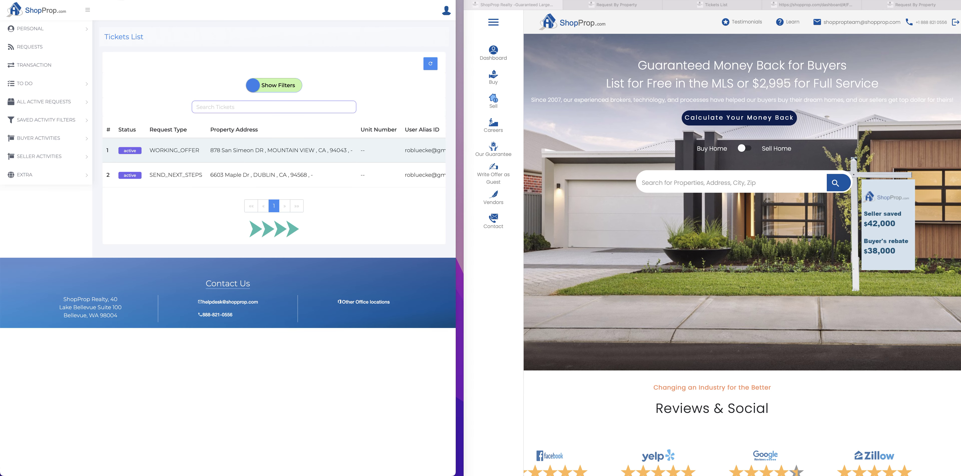
{"action": "left_click", "coordinate": [56, 0]}
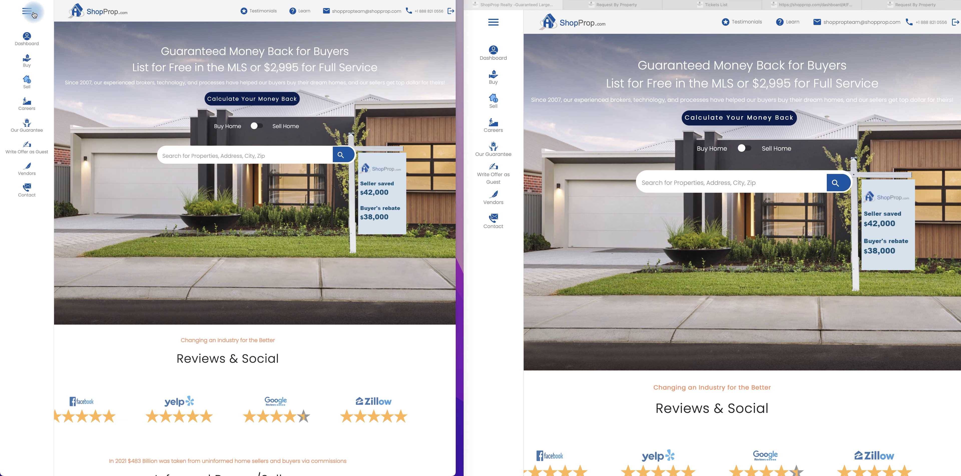
From the seller's dashboard, open Active Listings, view the Mountain View property's transaction details, and return to the listings.
{"action": "left_click", "coordinate": [30, 40]}
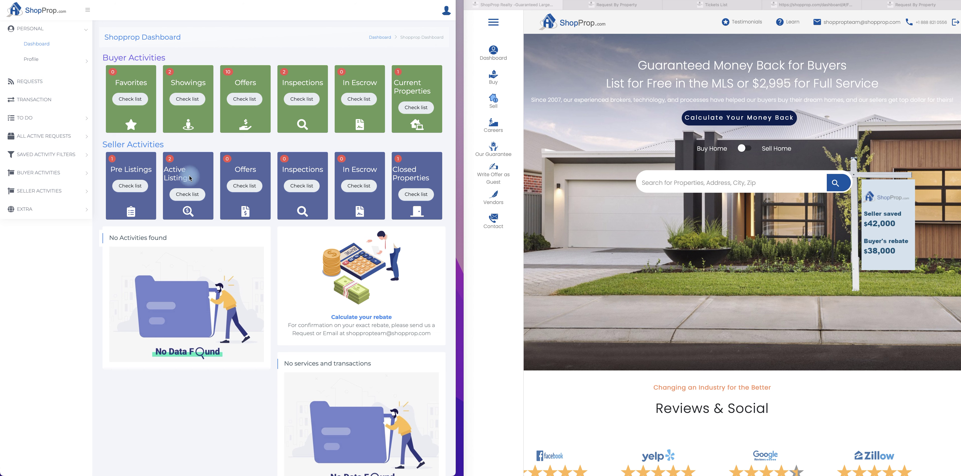
{"action": "left_click", "coordinate": [188, 194]}
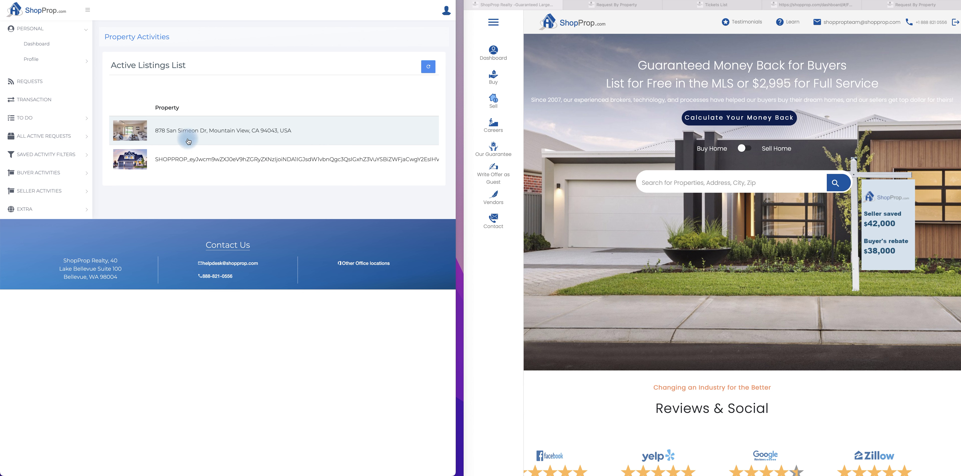
{"action": "left_click", "coordinate": [302, 135]}
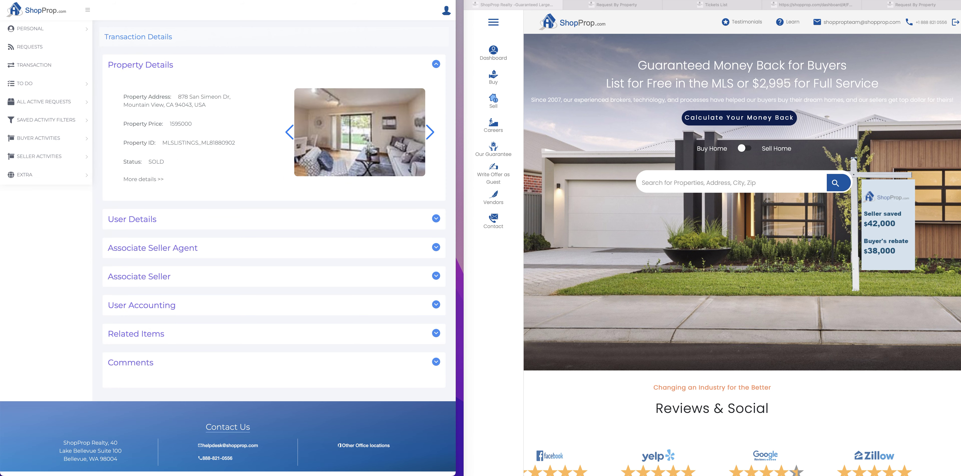
{"action": "left_click", "coordinate": [397, 0]}
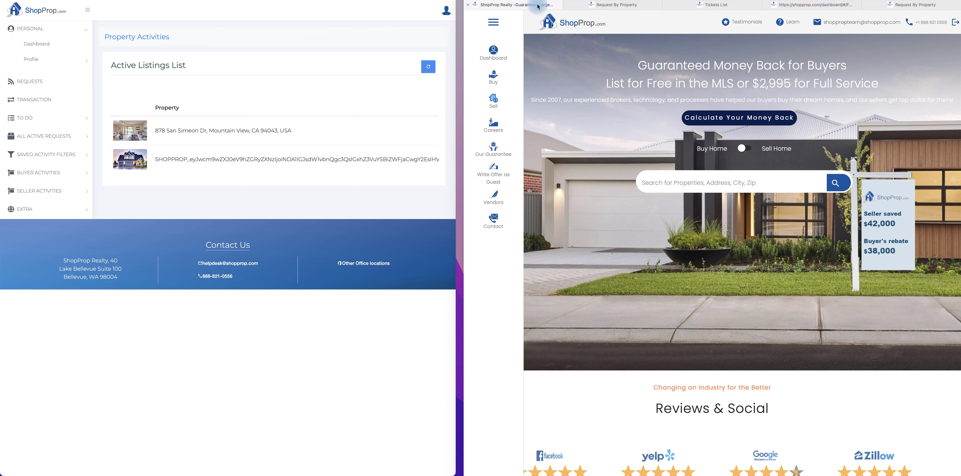
Look over the selected property and the available request types on the buyer's Request By Property page, and close that page.
{"action": "left_click", "coordinate": [612, 4]}
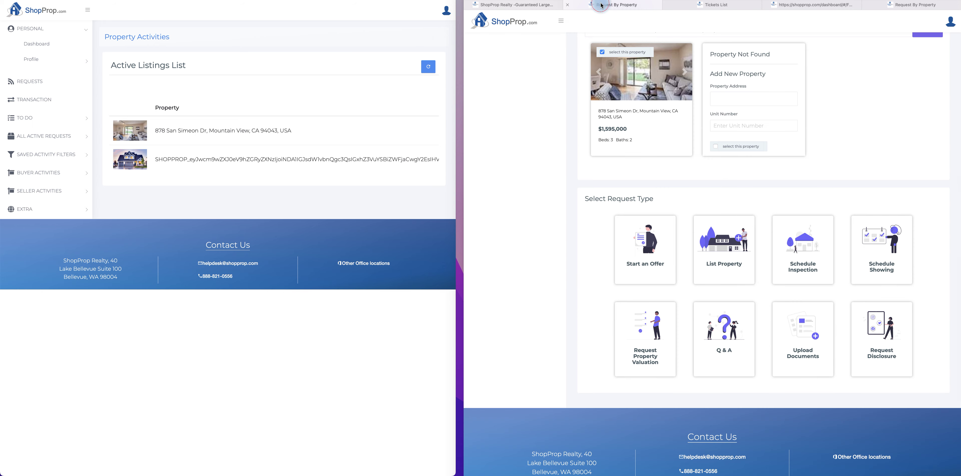
{"action": "scroll", "coordinate": [694, 160], "scroll_direction": "up", "scroll_amount": 6}
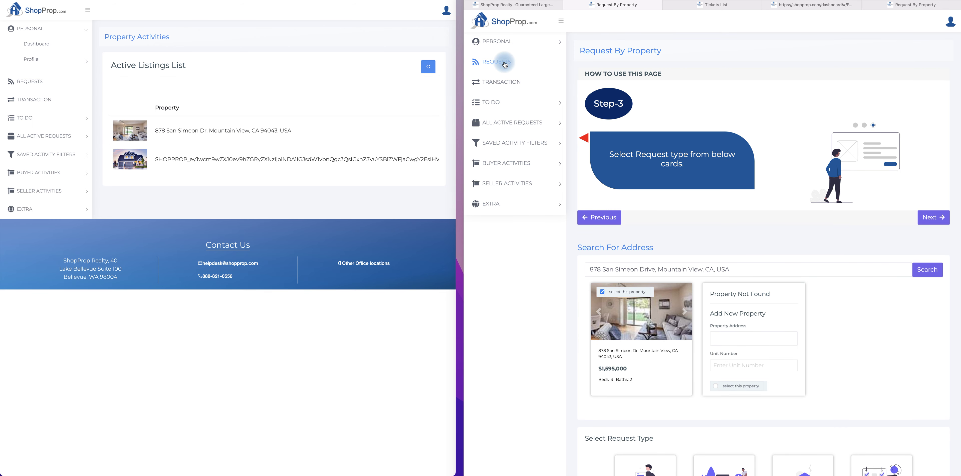
{"action": "scroll", "coordinate": [694, 282], "scroll_direction": "down", "scroll_amount": 5}
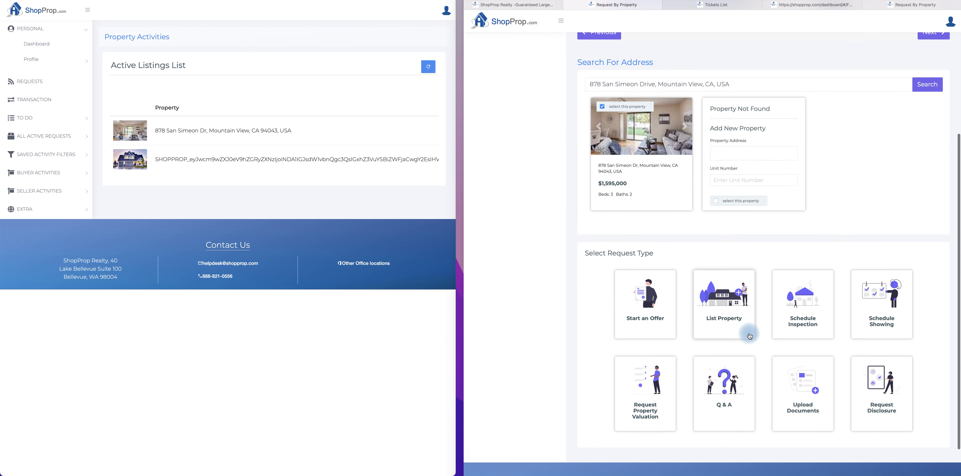
{"action": "scroll", "coordinate": [747, 331], "scroll_direction": "down", "scroll_amount": 2}
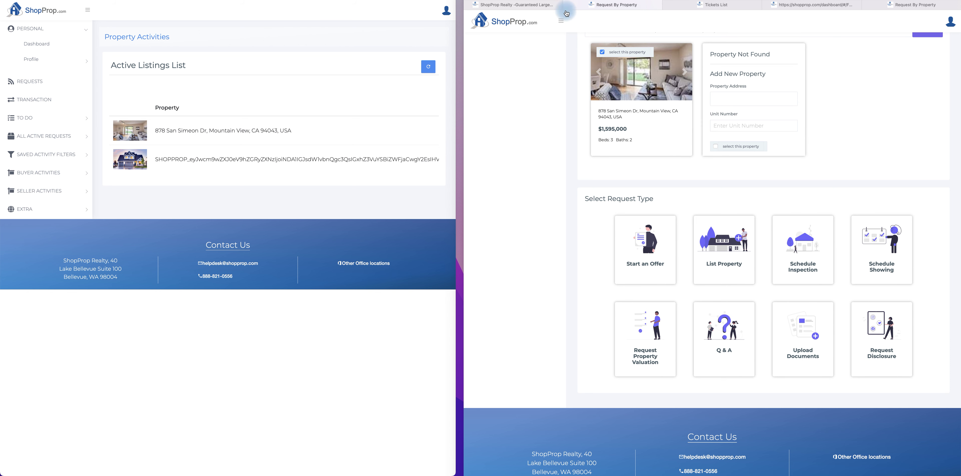
{"action": "left_click", "coordinate": [568, 7]}
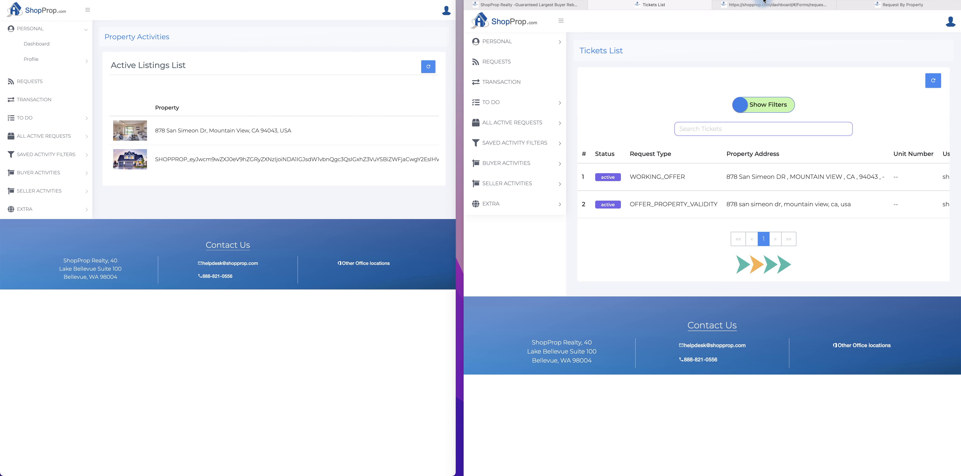
Review the buyer's OFFER_PROPERTY_VALIDITY form from offer terms and contingencies to notes and comments, and return to the buyer's Tickets List.
{"action": "left_click", "coordinate": [768, 5]}
{"action": "scroll", "coordinate": [721, 171], "scroll_direction": "down", "scroll_amount": 3}
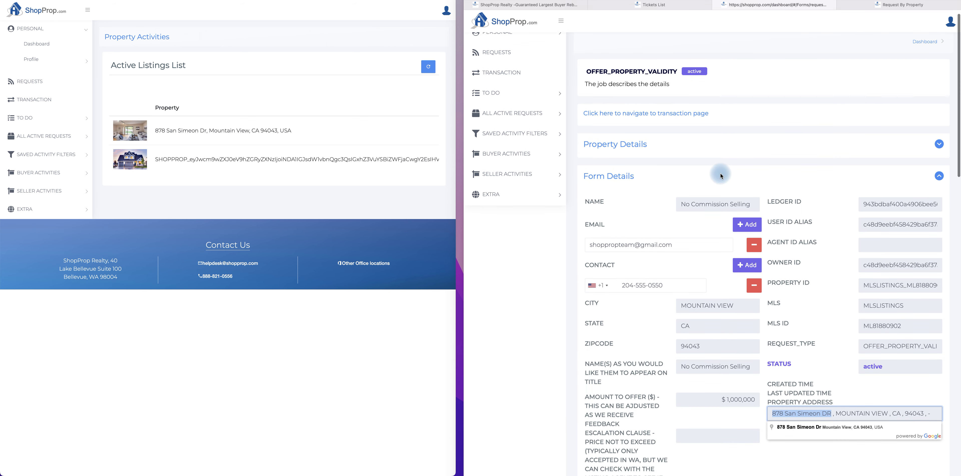
{"action": "scroll", "coordinate": [721, 175], "scroll_direction": "down", "scroll_amount": 2}
{"action": "scroll", "coordinate": [721, 176], "scroll_direction": "up", "scroll_amount": 3}
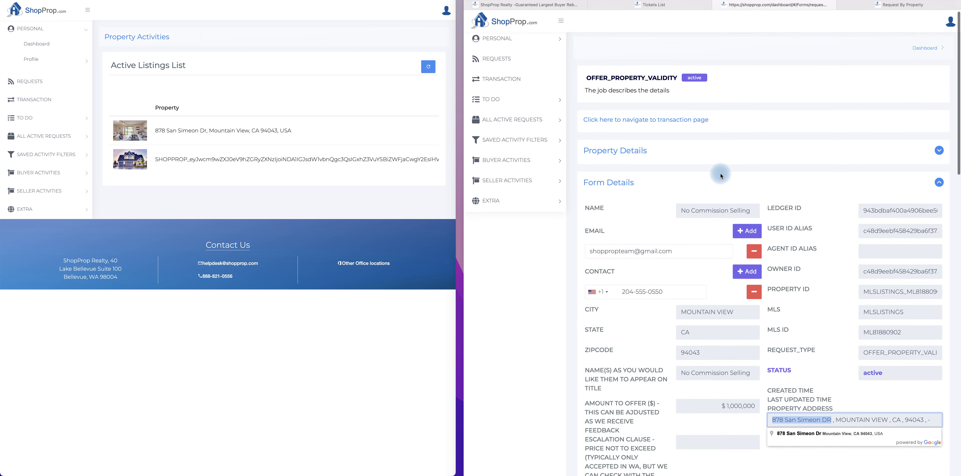
{"action": "scroll", "coordinate": [721, 175], "scroll_direction": "down", "scroll_amount": 7}
{"action": "scroll", "coordinate": [721, 175], "scroll_direction": "down", "scroll_amount": 7}
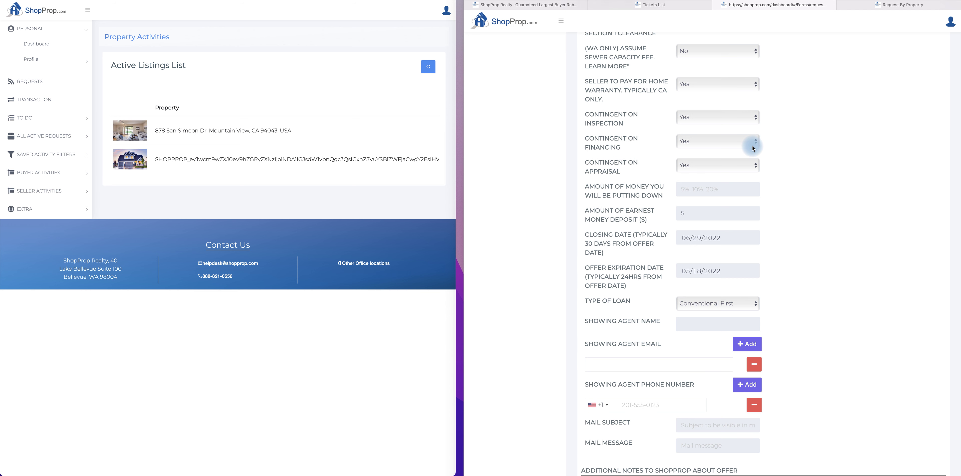
{"action": "scroll", "coordinate": [754, 175], "scroll_direction": "up", "scroll_amount": 3}
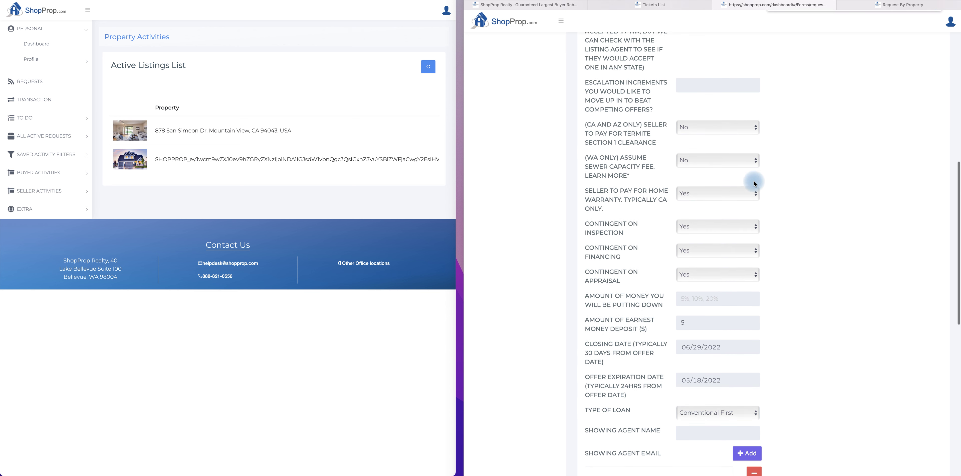
{"action": "scroll", "coordinate": [754, 183], "scroll_direction": "up", "scroll_amount": 2}
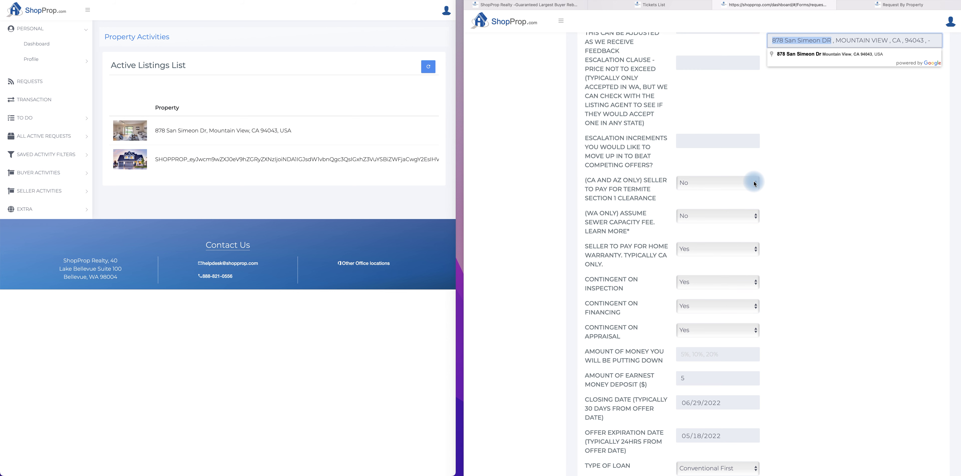
{"action": "scroll", "coordinate": [817, 212], "scroll_direction": "down", "scroll_amount": 2}
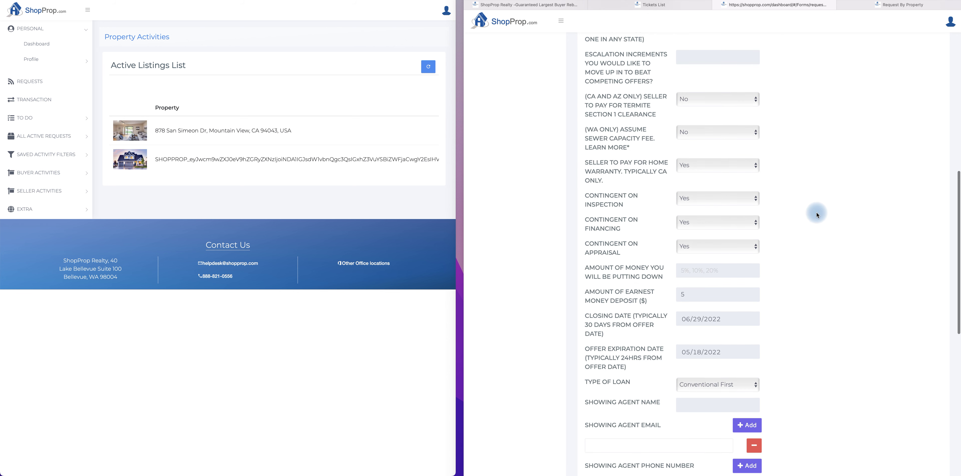
{"action": "scroll", "coordinate": [817, 213], "scroll_direction": "down", "scroll_amount": 1}
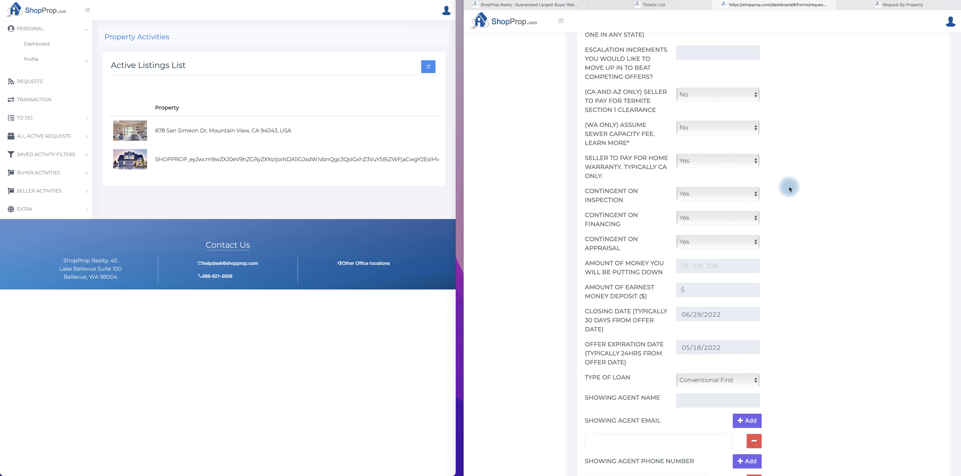
{"action": "scroll", "coordinate": [789, 247], "scroll_direction": "down", "scroll_amount": 10}
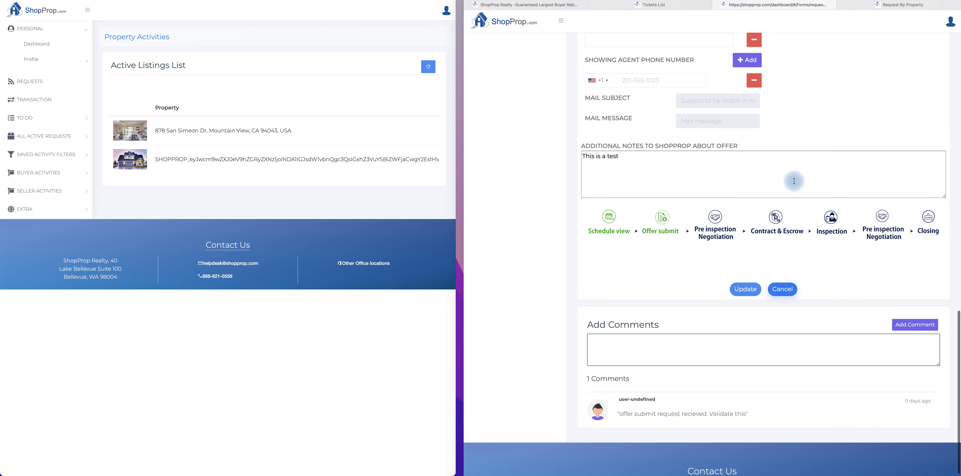
{"action": "scroll", "coordinate": [797, 112], "scroll_direction": "up", "scroll_amount": 17}
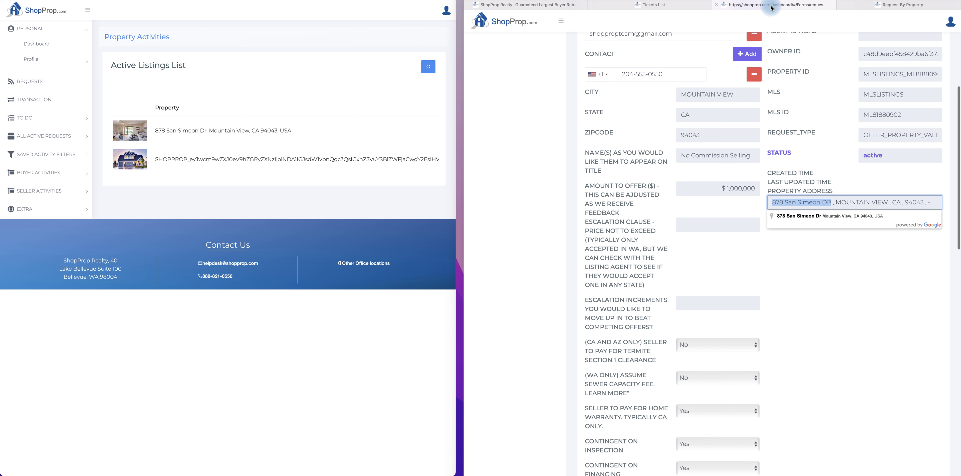
{"action": "left_click", "coordinate": [661, 6]}
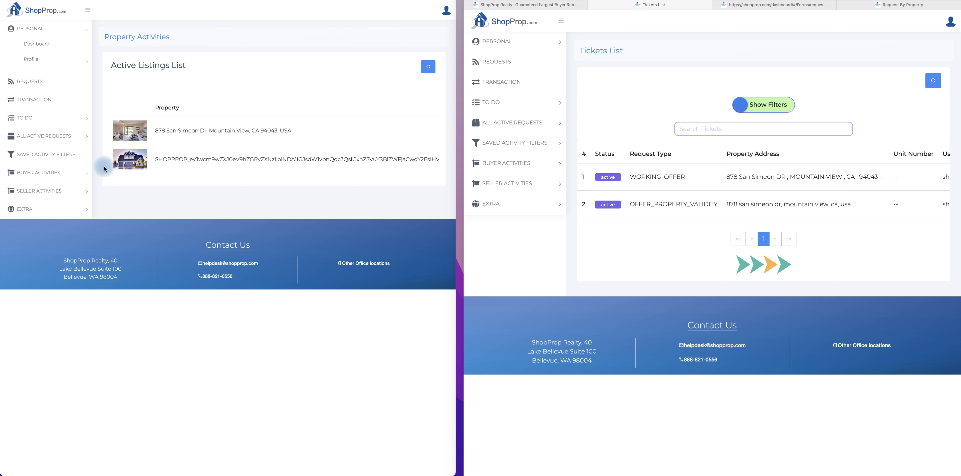
Open the WORKING_OFFER ticket from the seller's Open Tasks and go to its comment field.
{"action": "left_click", "coordinate": [41, 118]}
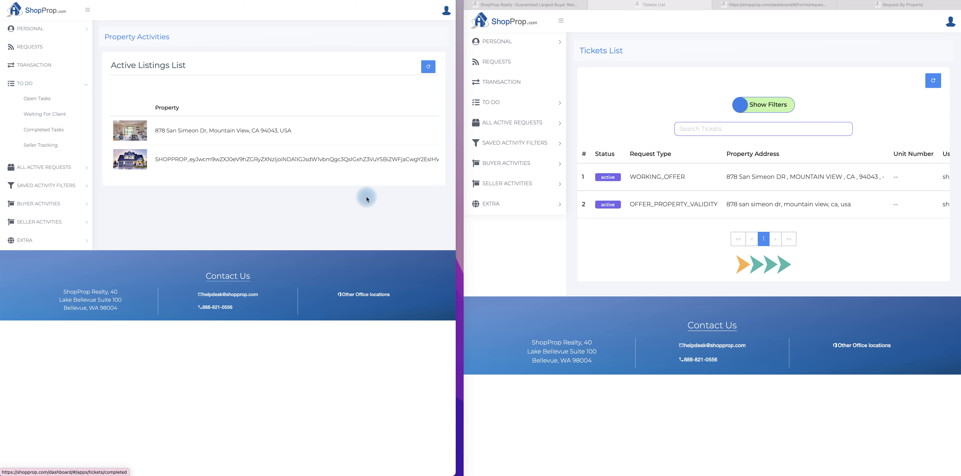
{"action": "left_click", "coordinate": [34, 100]}
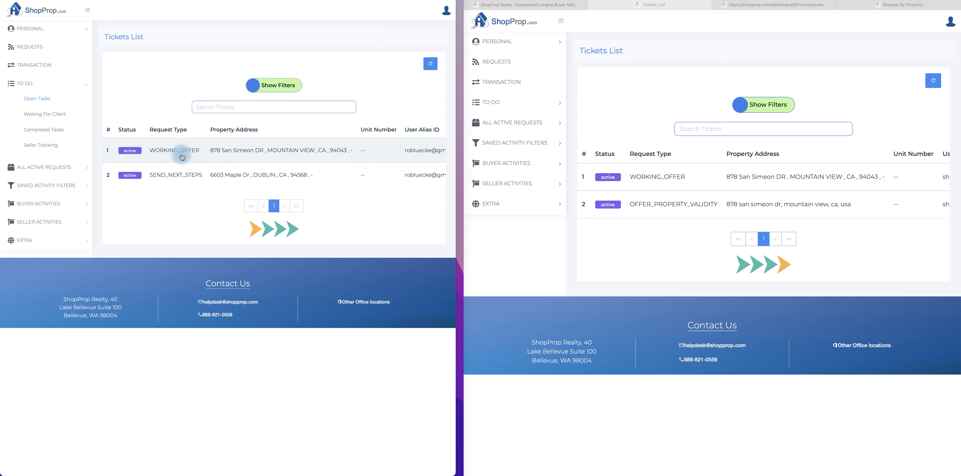
{"action": "left_click", "coordinate": [207, 152]}
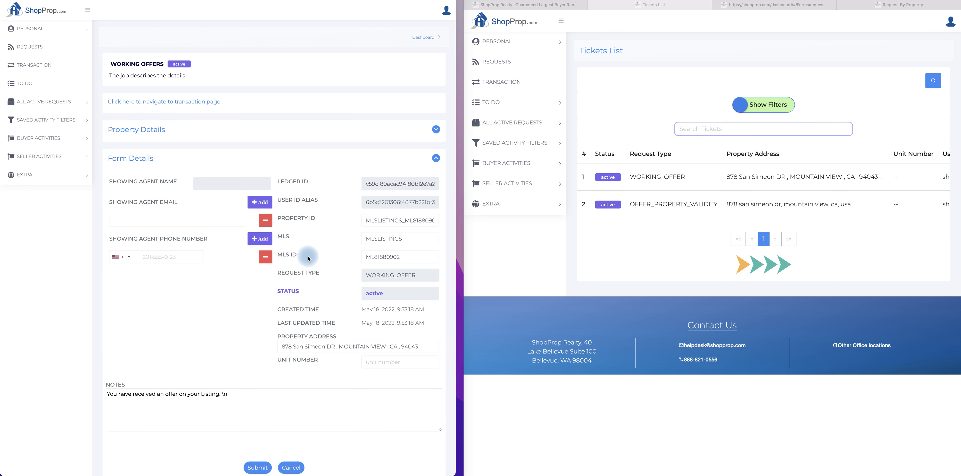
{"action": "scroll", "coordinate": [238, 413], "scroll_direction": "down", "scroll_amount": 8}
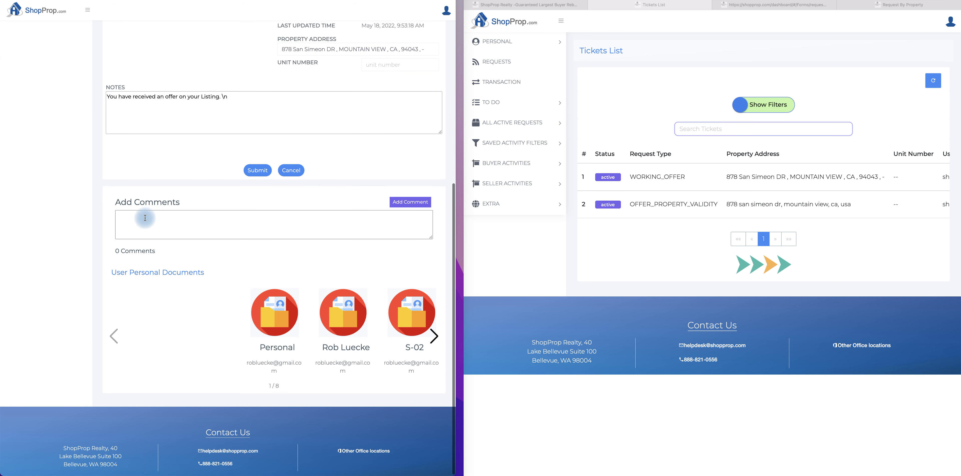
{"action": "left_click", "coordinate": [145, 218]}
Open the buyer's WORKING_OFFER ticket and compare its form details, notes and comments with those on the seller's WORKING_OFFER ticket.
{"action": "left_click", "coordinate": [645, 184]}
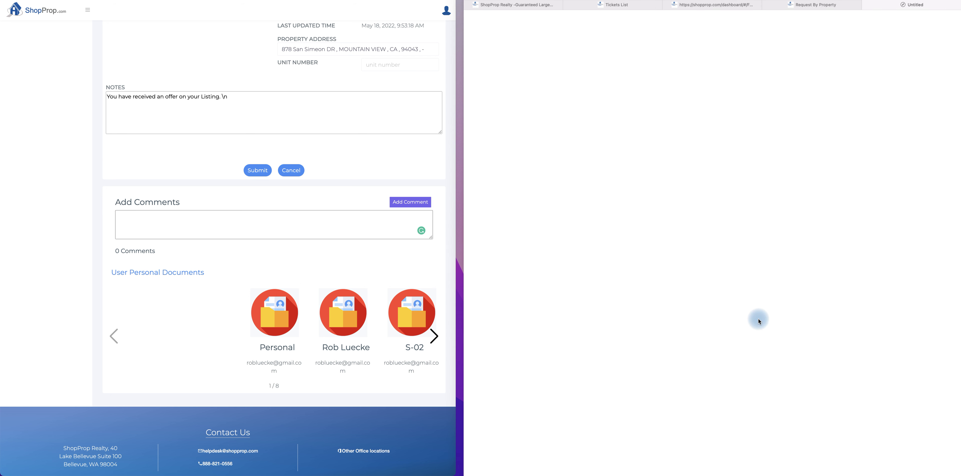
{"action": "left_click", "coordinate": [269, 229]}
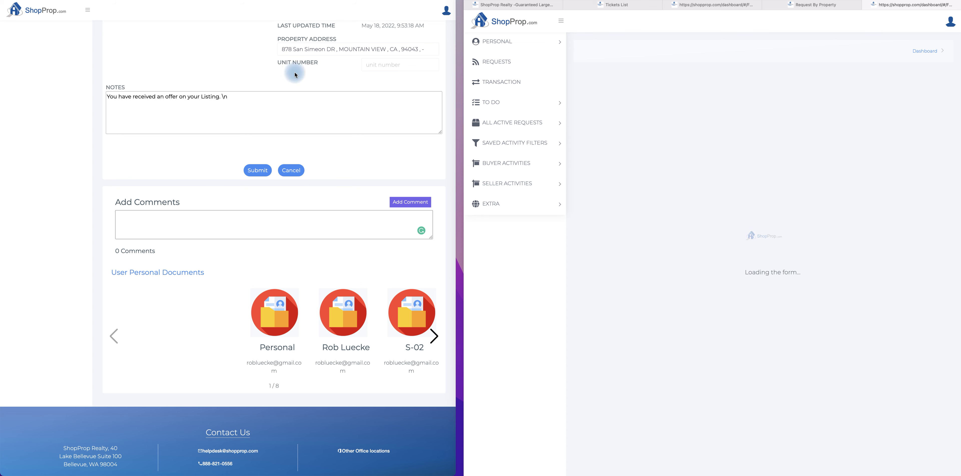
{"action": "scroll", "coordinate": [247, 155], "scroll_direction": "up", "scroll_amount": 10}
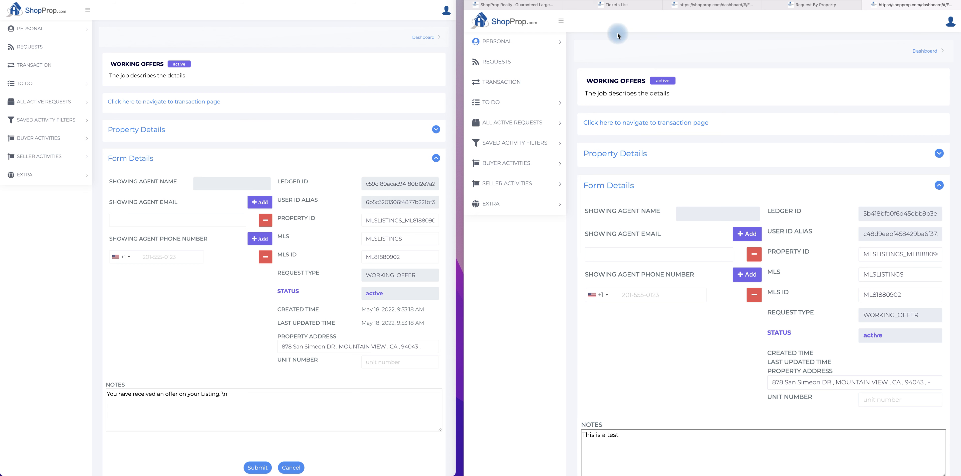
{"action": "scroll", "coordinate": [675, 320], "scroll_direction": "down", "scroll_amount": 6}
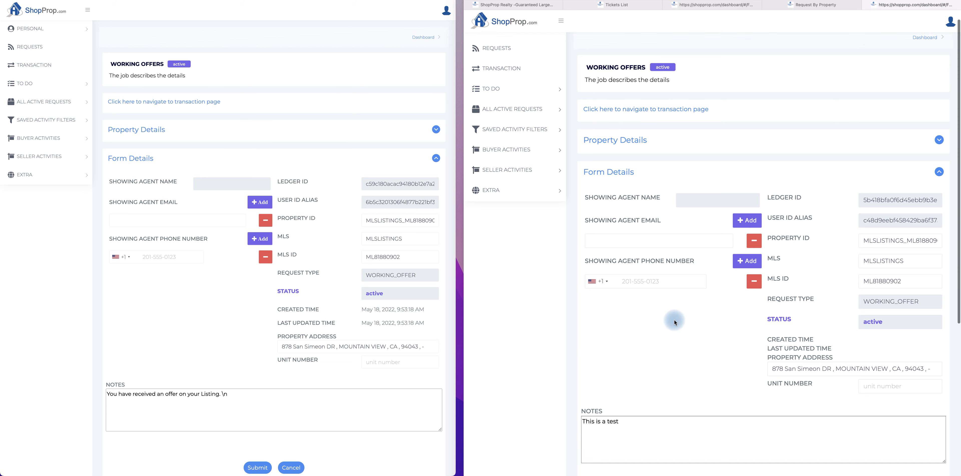
{"action": "scroll", "coordinate": [711, 327], "scroll_direction": "down", "scroll_amount": 1}
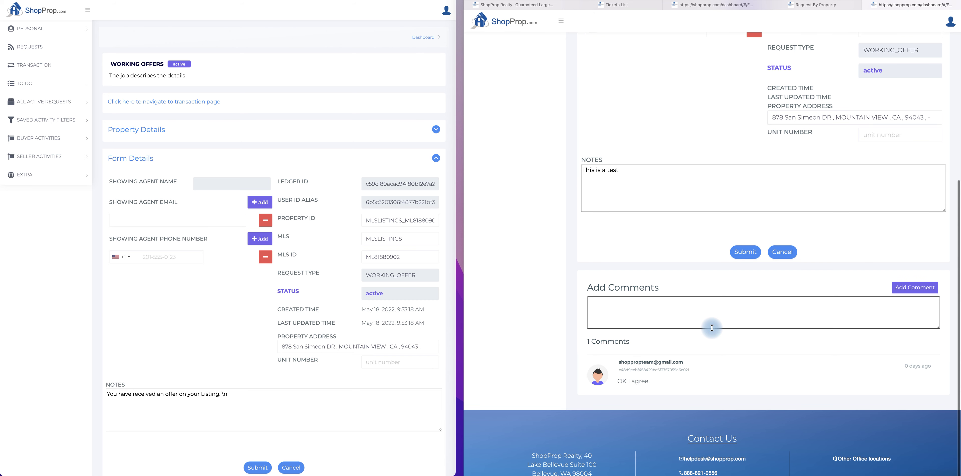
{"action": "scroll", "coordinate": [325, 452], "scroll_direction": "down", "scroll_amount": 8}
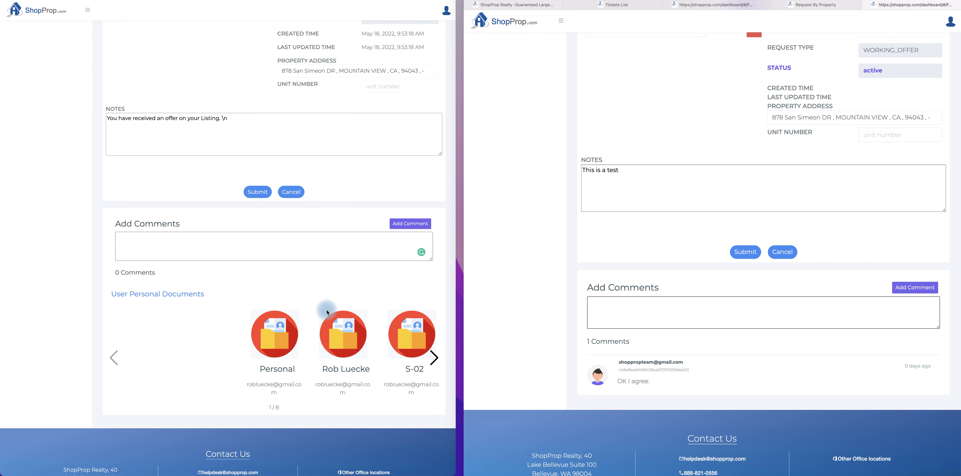
{"action": "scroll", "coordinate": [784, 254], "scroll_direction": "down", "scroll_amount": 1}
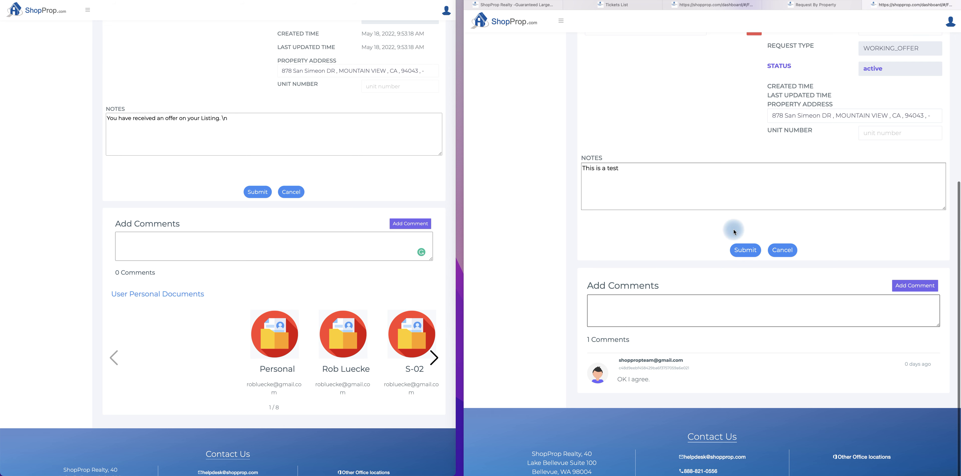
{"action": "scroll", "coordinate": [715, 224], "scroll_direction": "up", "scroll_amount": 7}
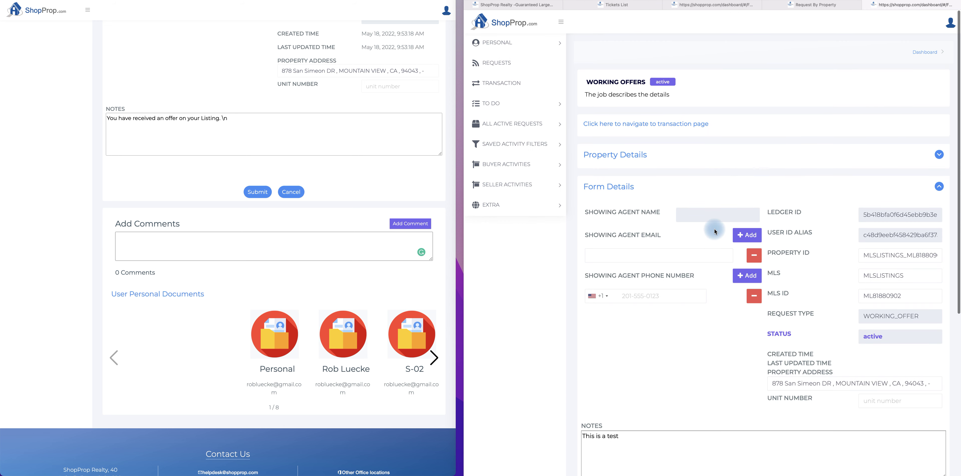
{"action": "scroll", "coordinate": [324, 193], "scroll_direction": "up", "scroll_amount": 7}
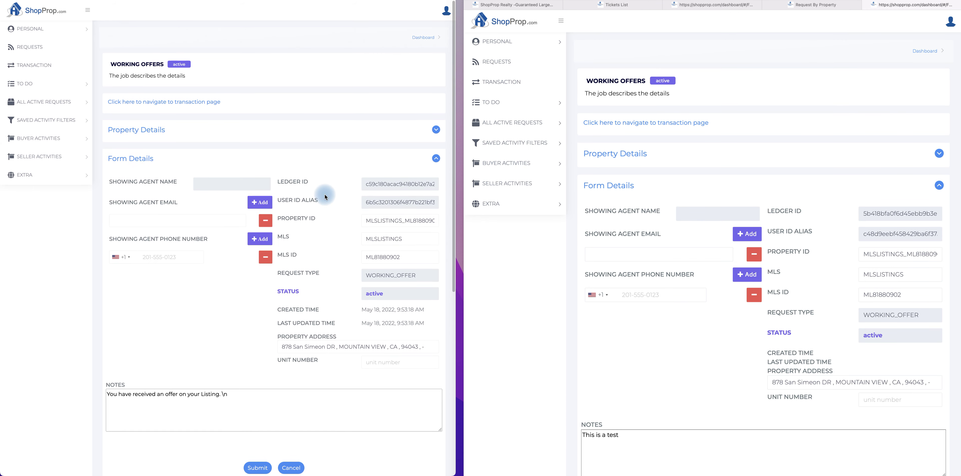
Show the buyer's Waiting For Client tickets and the seller's Open Tasks in their Tickets Lists.
{"action": "left_click", "coordinate": [502, 101]}
{"action": "left_click", "coordinate": [521, 133]}
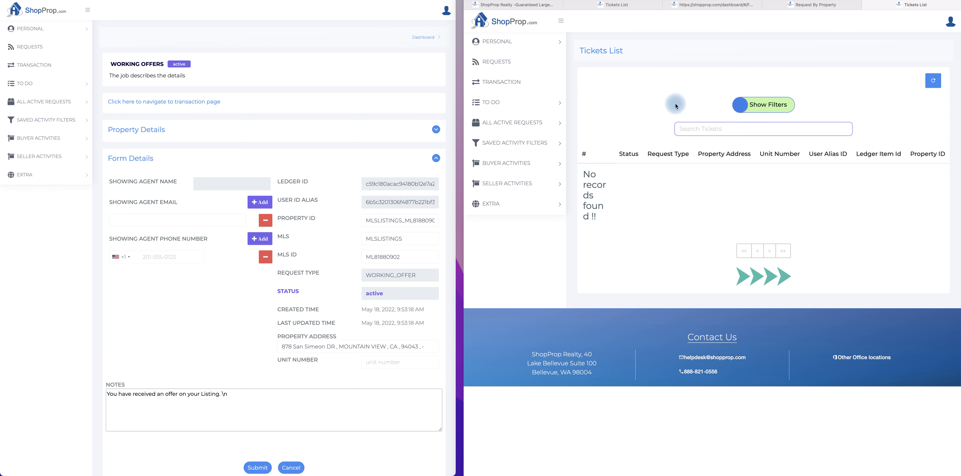
{"action": "left_click", "coordinate": [29, 86]}
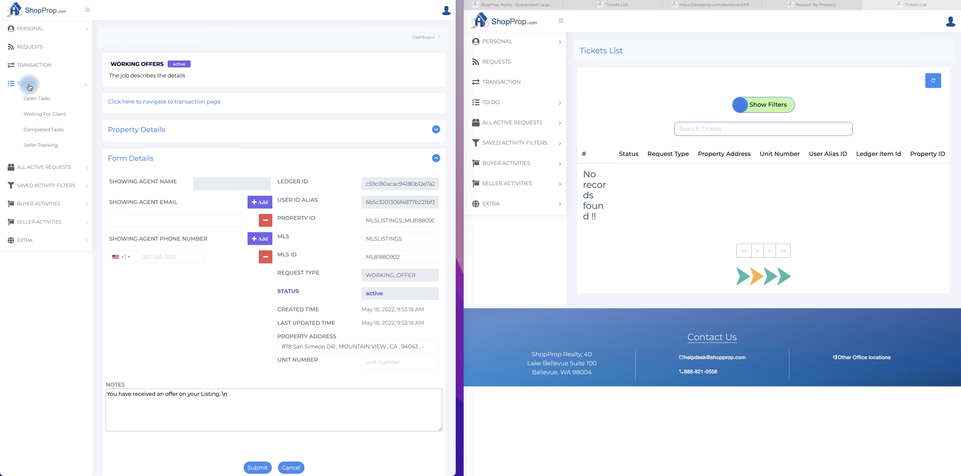
{"action": "left_click", "coordinate": [34, 97]}
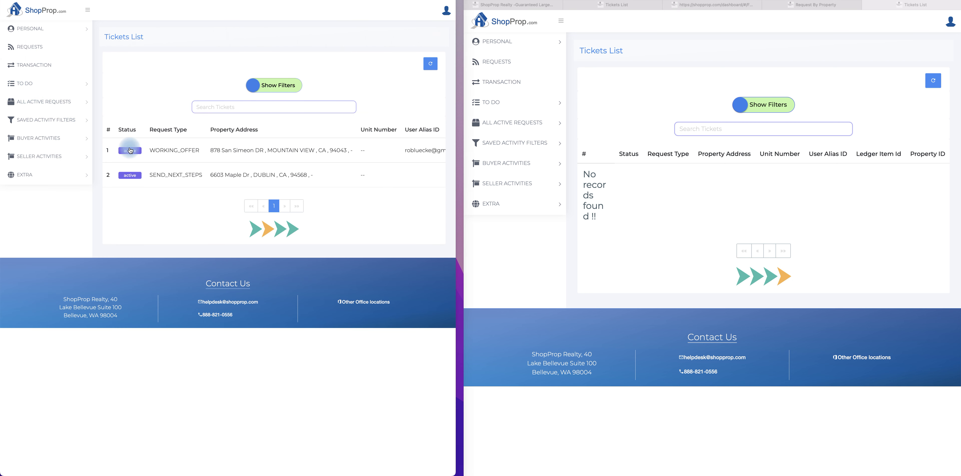